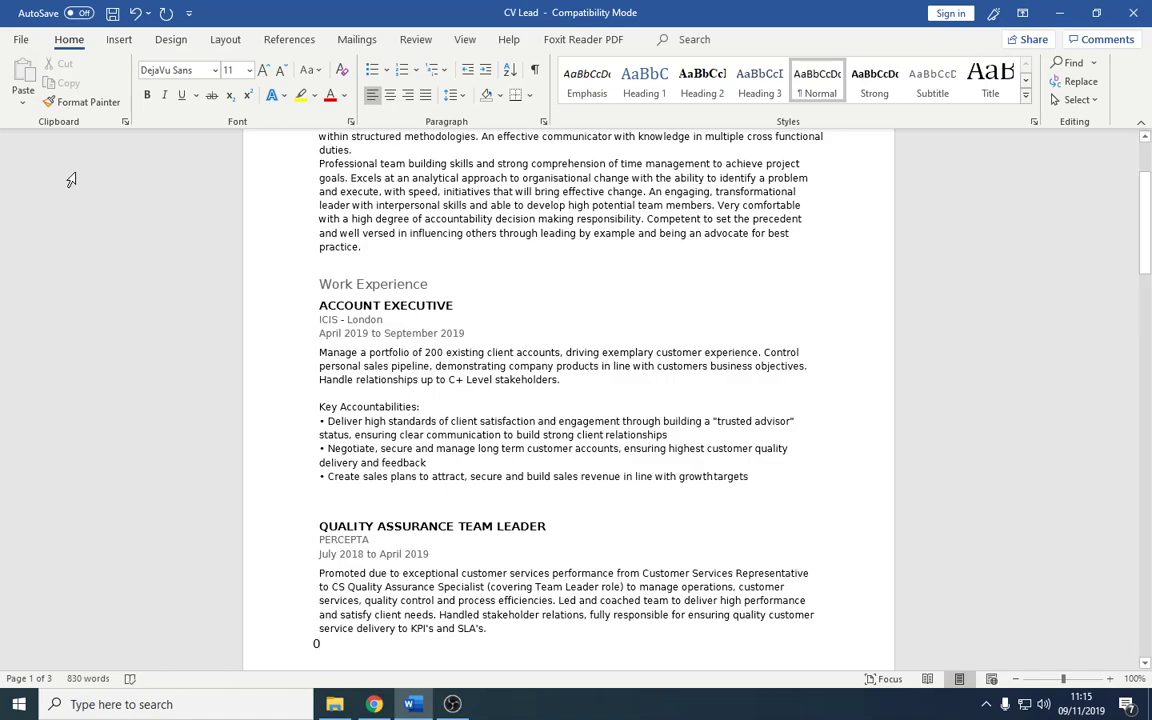
Examine the Work Experience section, checking the job title, employer and dates of the Account Executive entry
{"action": "scroll", "coordinate": [566, 415], "scroll_direction": "up", "scroll_amount": 3}
{"action": "scroll", "coordinate": [321, 600], "scroll_direction": "down", "scroll_amount": 15}
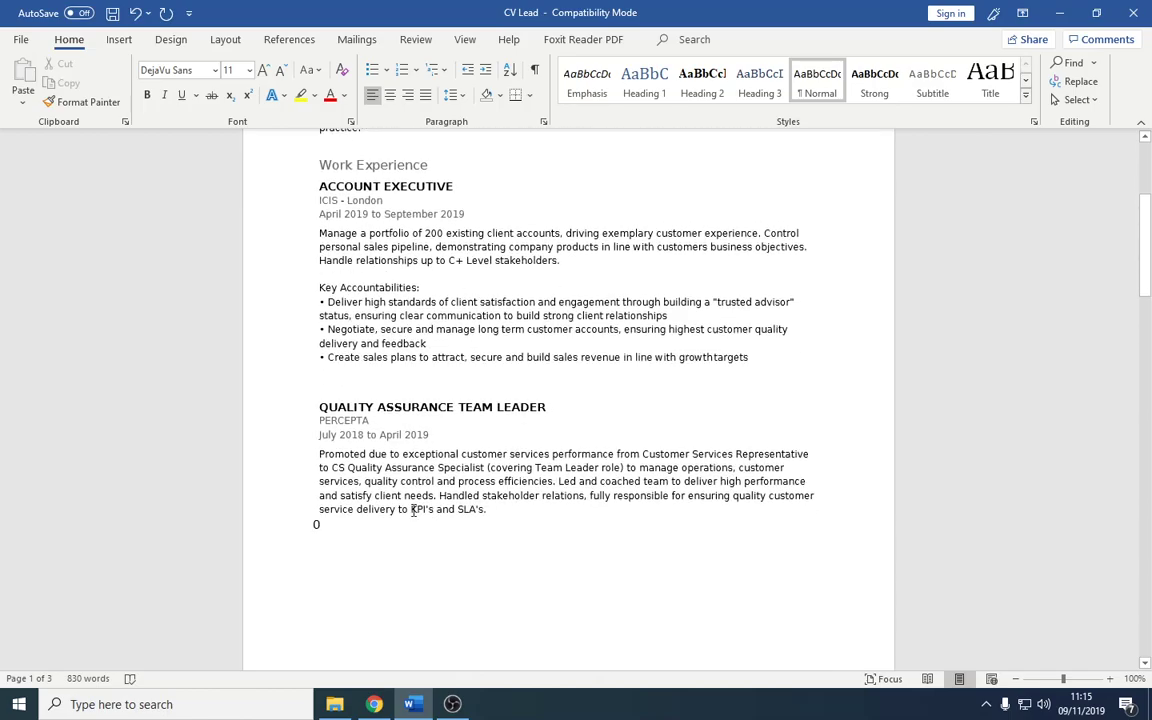
{"action": "scroll", "coordinate": [428, 516], "scroll_direction": "up", "scroll_amount": 15}
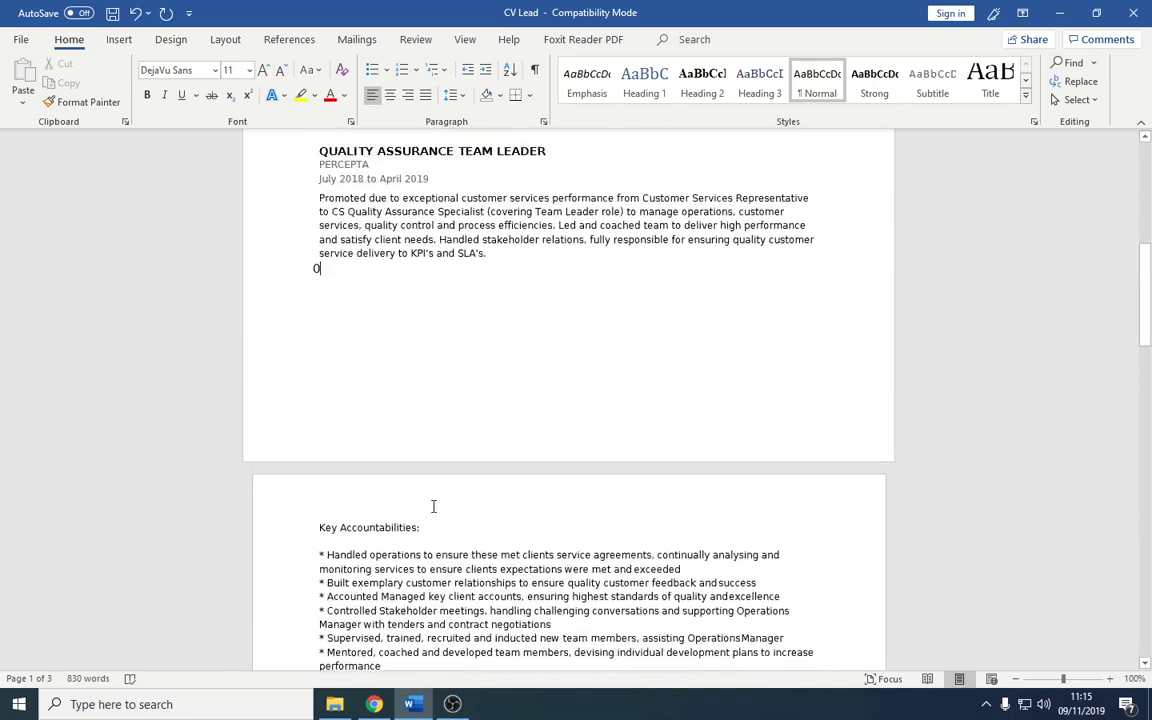
{"action": "scroll", "coordinate": [505, 412], "scroll_direction": "down", "scroll_amount": 1}
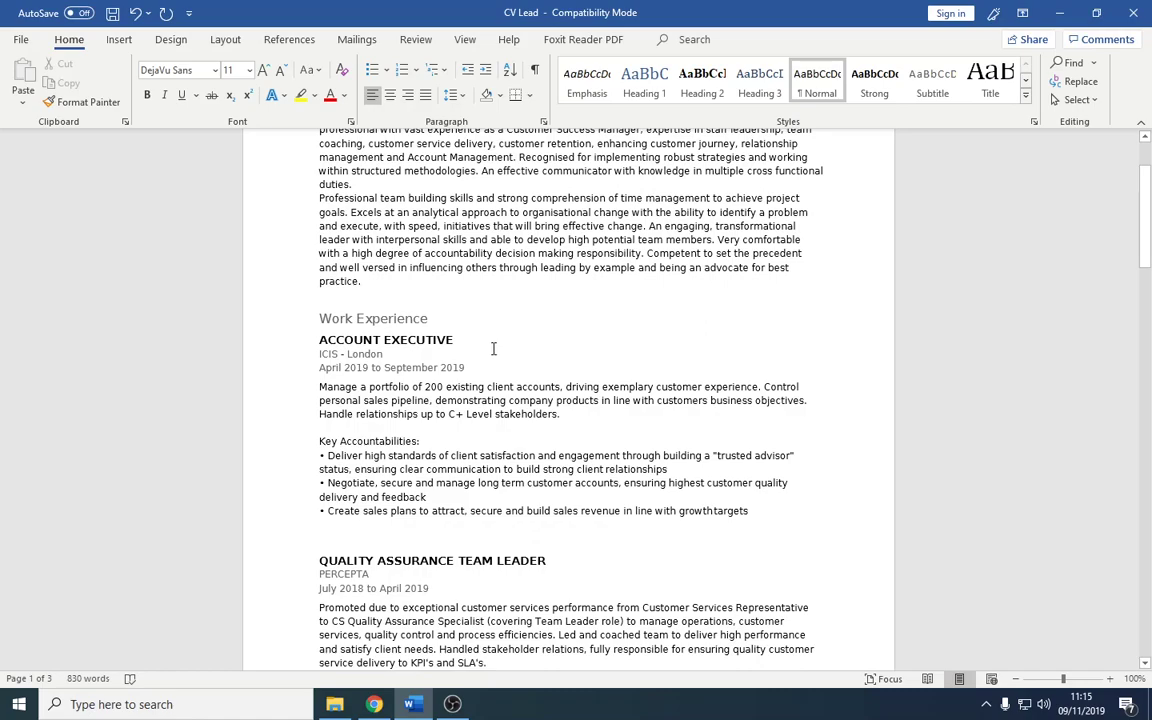
{"action": "left_click_drag", "start_coordinate": [319, 356], "coordinate": [383, 353]}
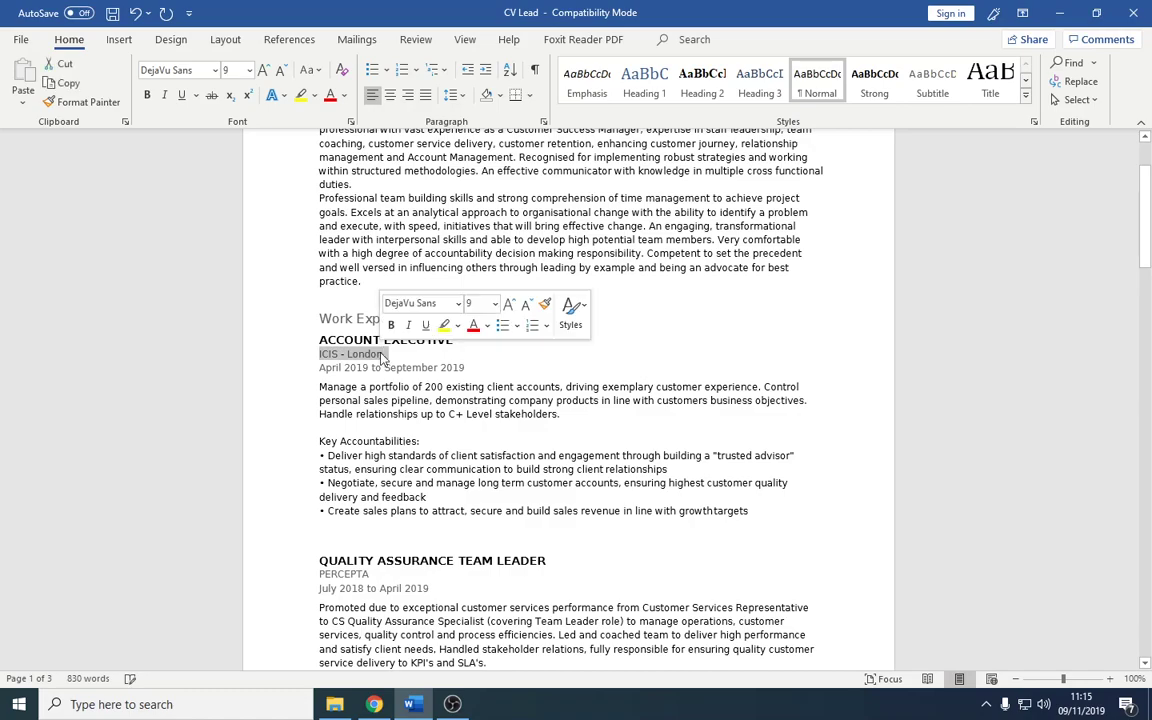
{"action": "left_click", "coordinate": [384, 354]}
{"action": "double_click", "coordinate": [329, 356]}
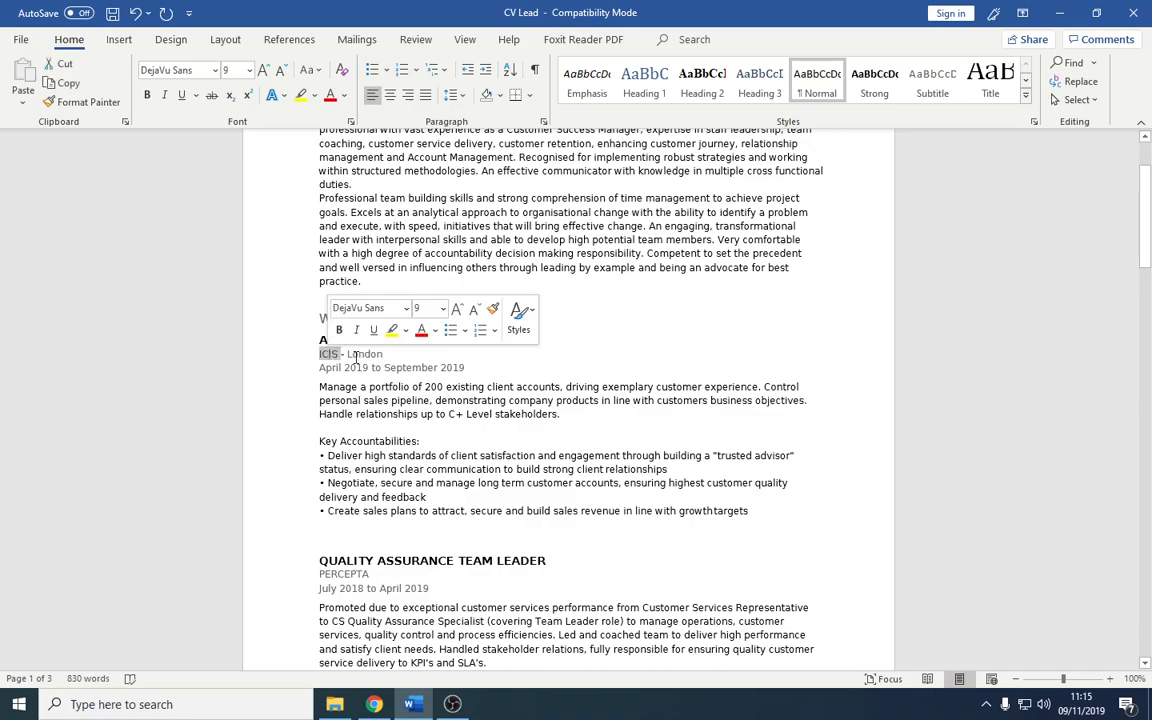
{"action": "left_click", "coordinate": [479, 367]}
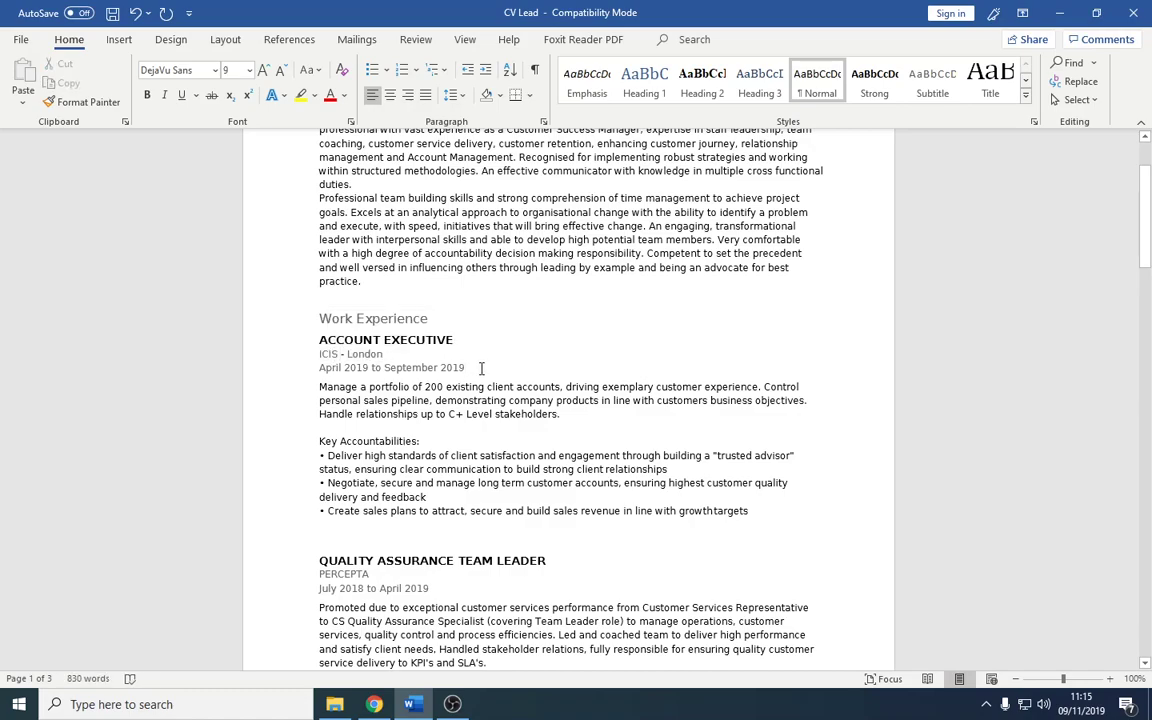
{"action": "left_click_drag", "start_coordinate": [481, 368], "coordinate": [372, 367]}
{"action": "double_click", "coordinate": [330, 354]}
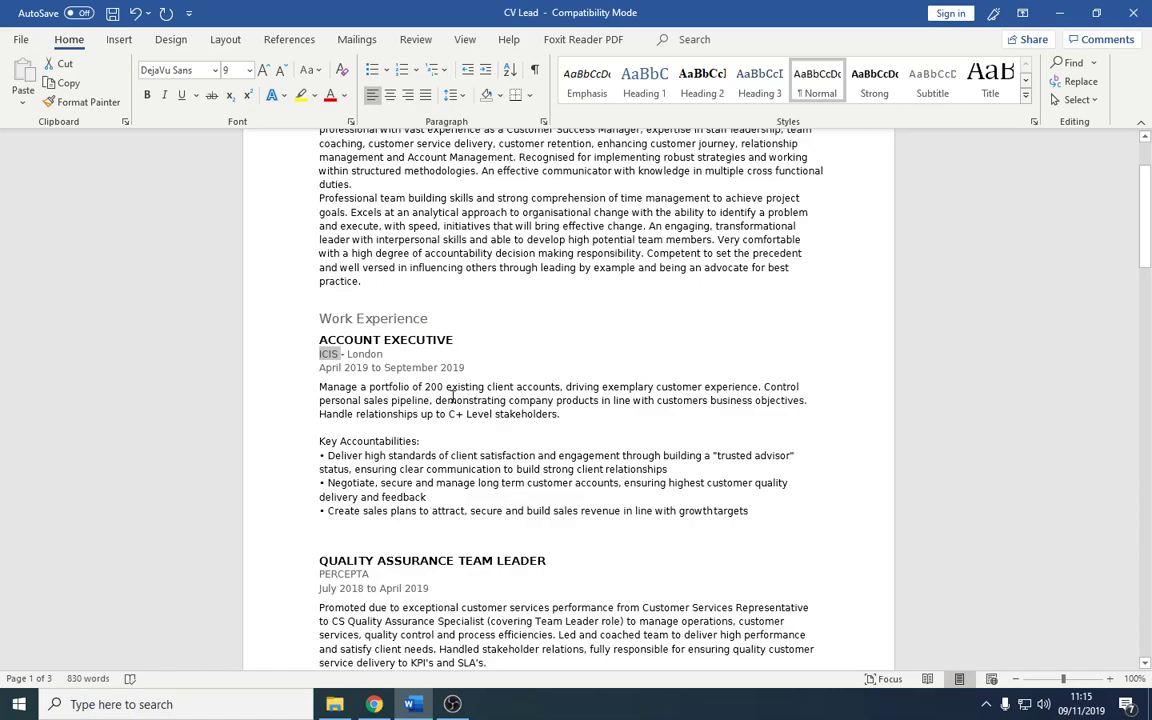
{"action": "left_click", "coordinate": [386, 338]}
{"action": "double_click", "coordinate": [380, 340]}
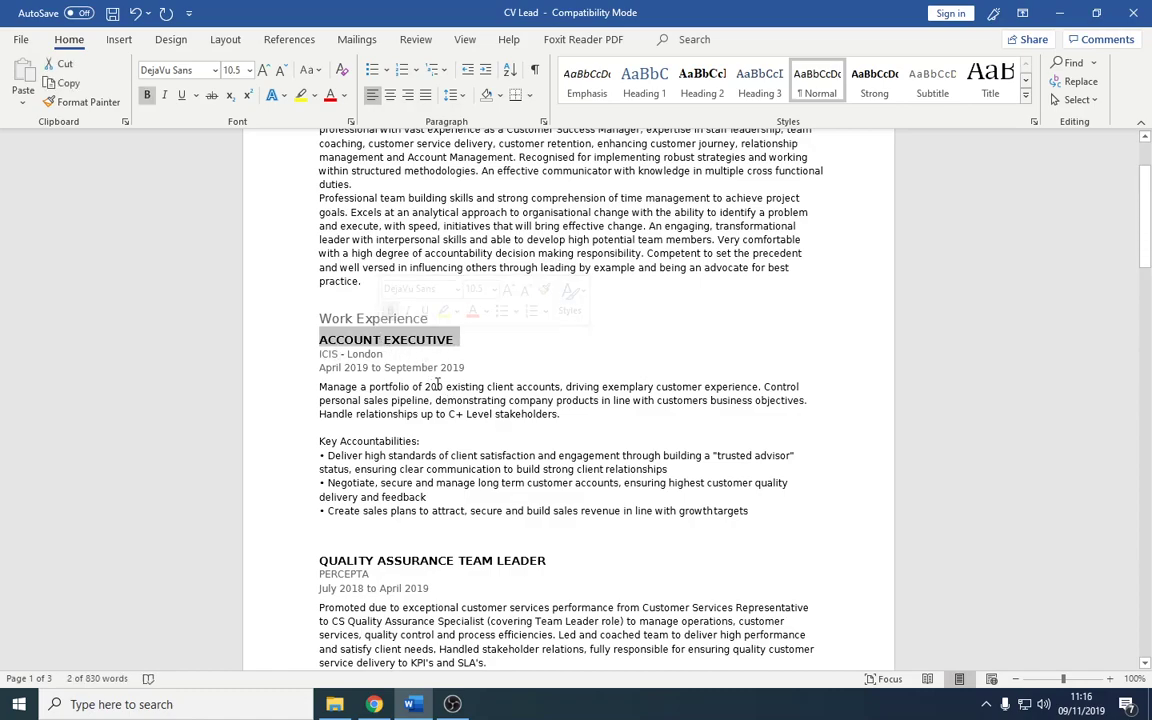
{"action": "left_click", "coordinate": [437, 384]}
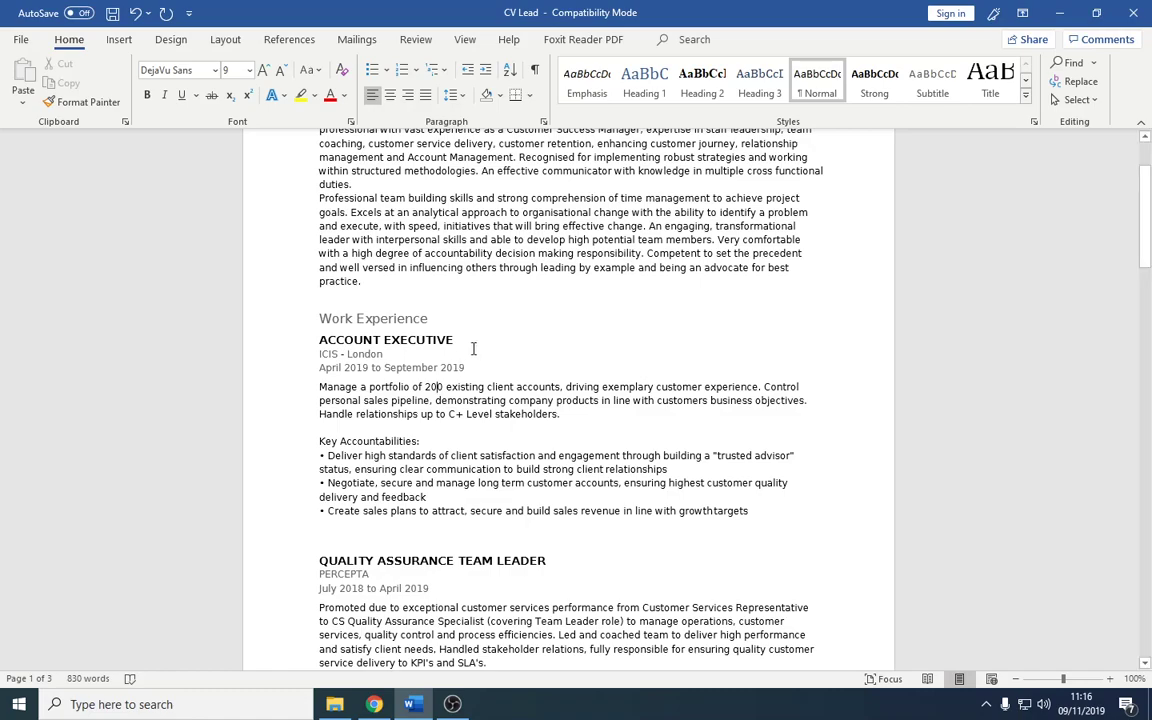
Add "(contract role) (temp)" after the ACCOUNT EXECUTIVE job title in the Work Experience section
{"action": "left_click", "coordinate": [472, 343]}
{"action": "type", "text": "(contro"}
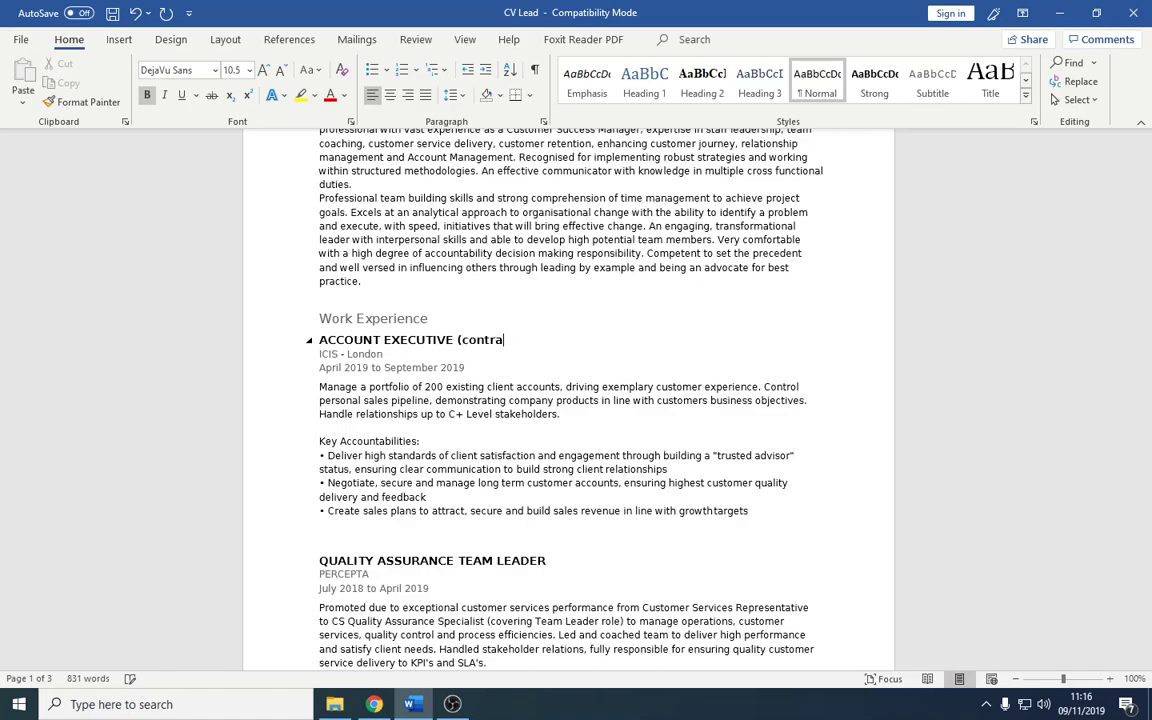
{"action": "type", "text": "l"}
{"action": "key", "text": "BackSpace"}
{"action": "key", "text": "BackSpace"}
{"action": "type", "text": "act role) ("}
{"action": "key", "text": "BackSpace"}
{"action": "key", "text": "BackSpace"}
{"action": "type", "text": "(temp)"}
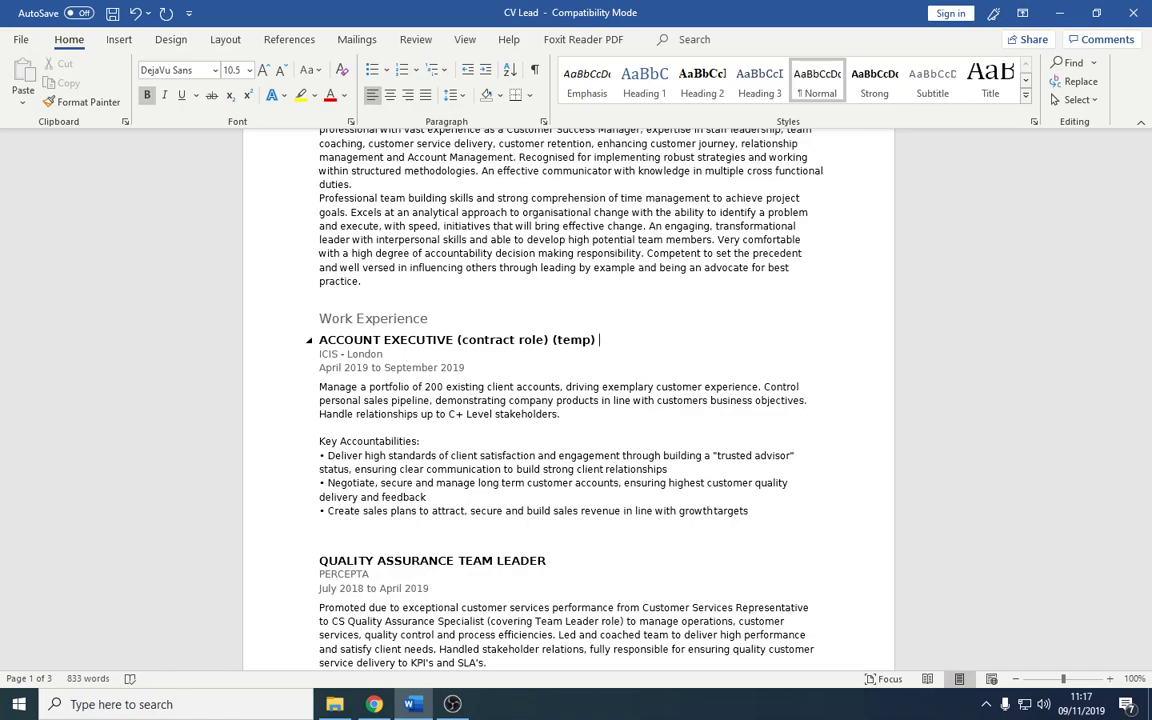
Review the Quality Assurance Team Leader entry, checking its job title and the employer PERCEPTA
{"action": "left_click", "coordinate": [510, 414]}
{"action": "scroll", "coordinate": [510, 412], "scroll_direction": "down", "scroll_amount": 3}
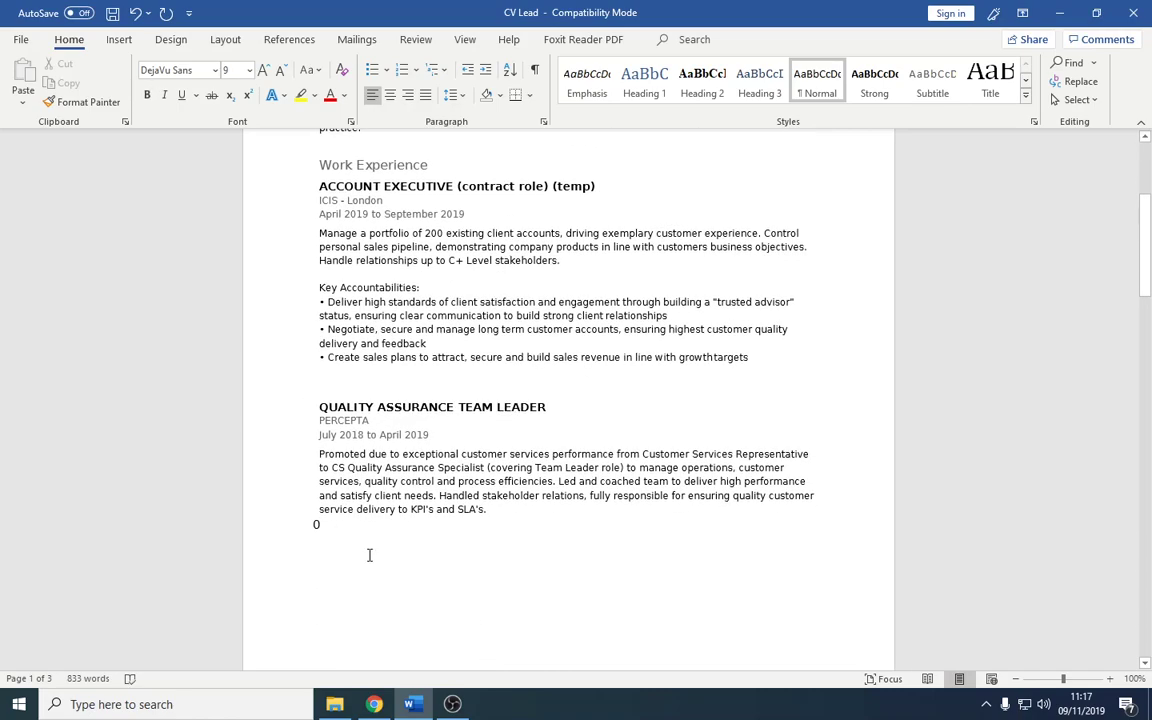
{"action": "scroll", "coordinate": [648, 387], "scroll_direction": "up", "scroll_amount": 2}
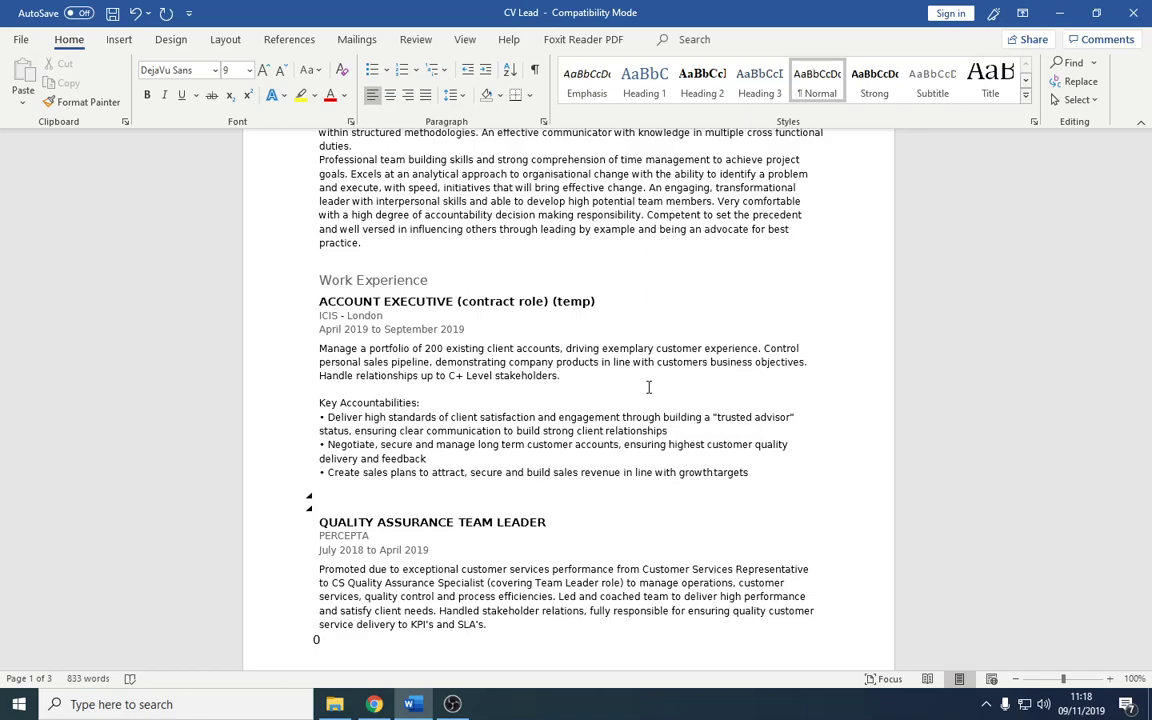
{"action": "scroll", "coordinate": [648, 387], "scroll_direction": "down", "scroll_amount": 3}
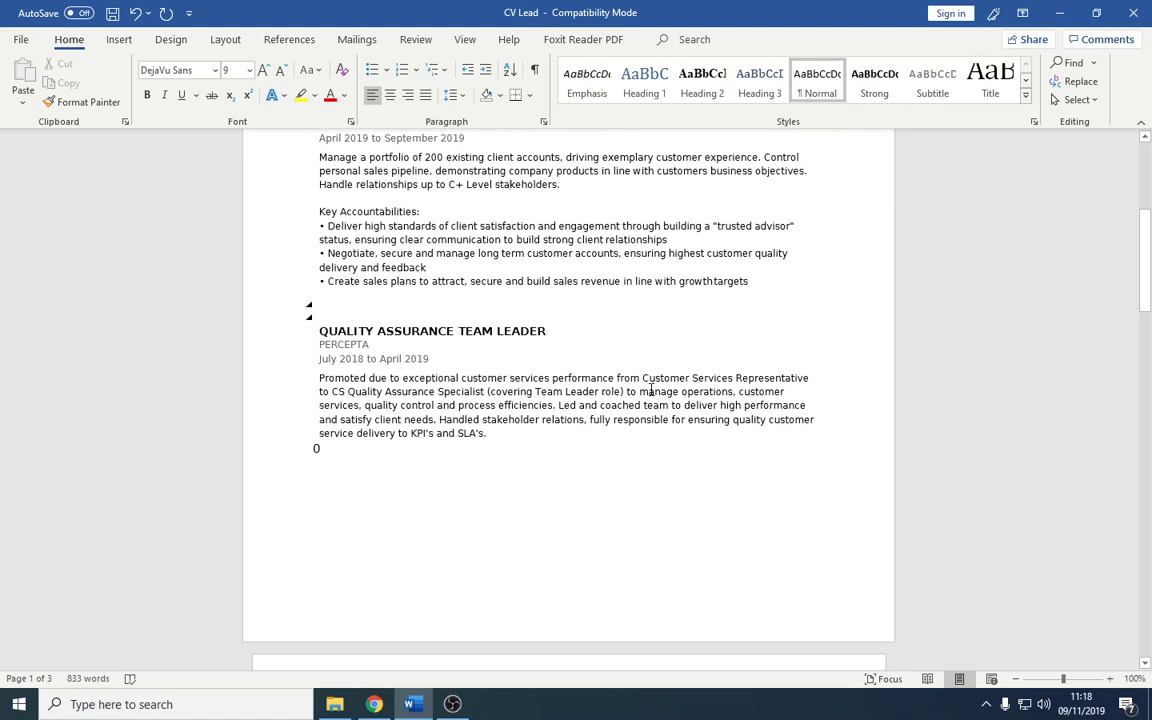
{"action": "double_click", "coordinate": [343, 344]}
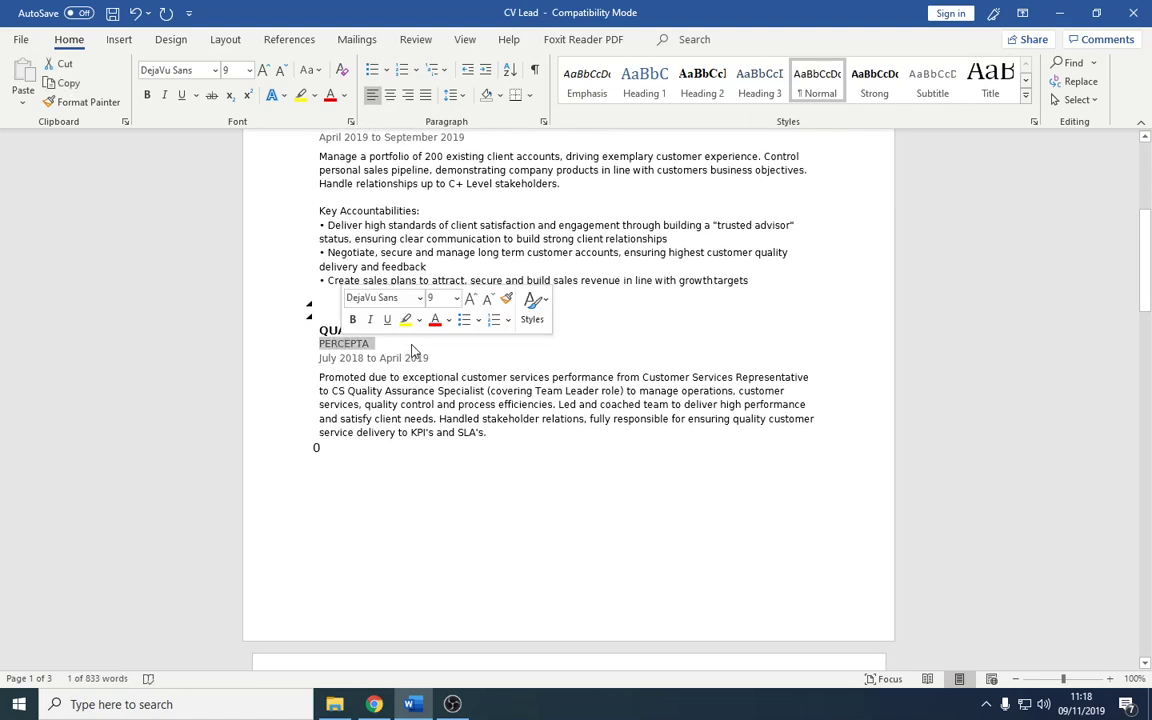
{"action": "left_click", "coordinate": [370, 336]}
{"action": "triple_click", "coordinate": [337, 330]}
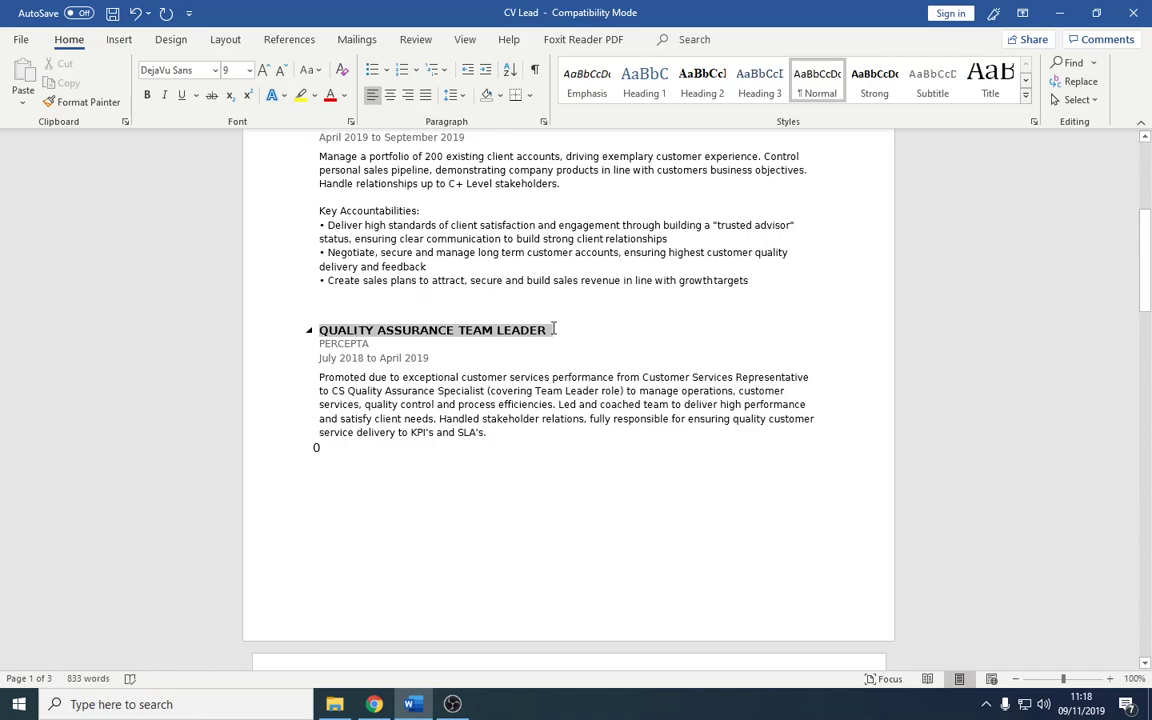
{"action": "left_click", "coordinate": [567, 378]}
Examine the Account Executive entry's employment dates and its description of the client portfolio and sales pipeline
{"action": "scroll", "coordinate": [605, 432], "scroll_direction": "up", "scroll_amount": 5}
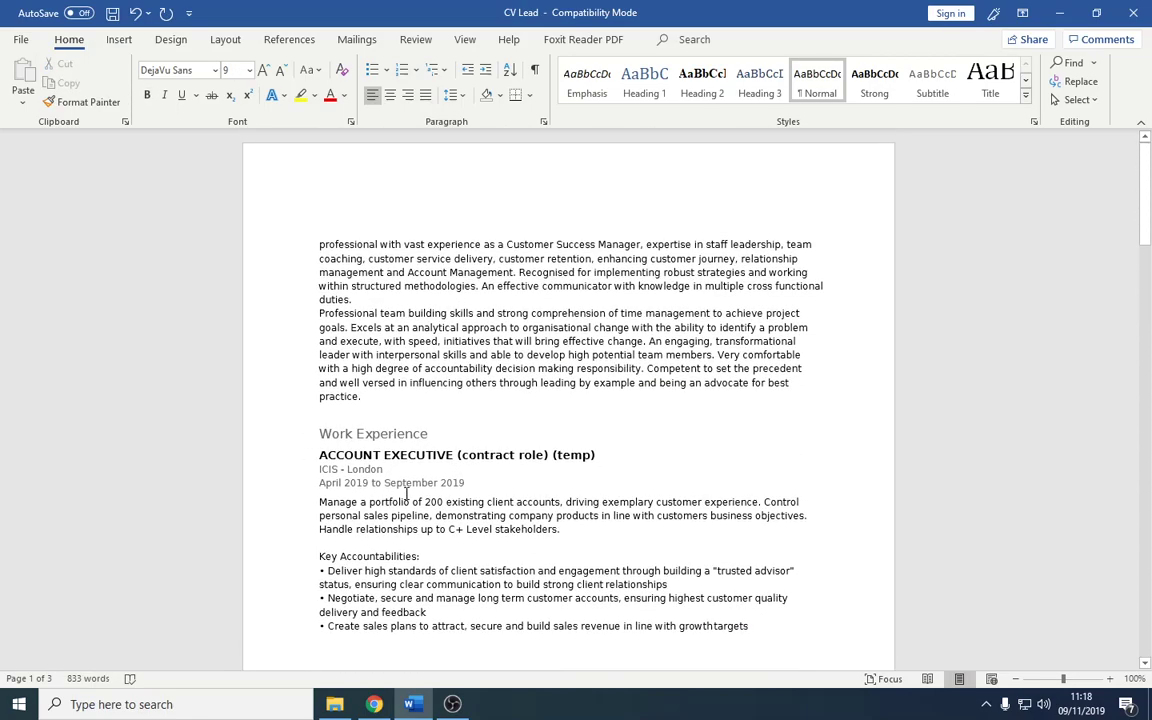
{"action": "left_click_drag", "start_coordinate": [371, 483], "coordinate": [481, 484]}
{"action": "left_click", "coordinate": [481, 484]}
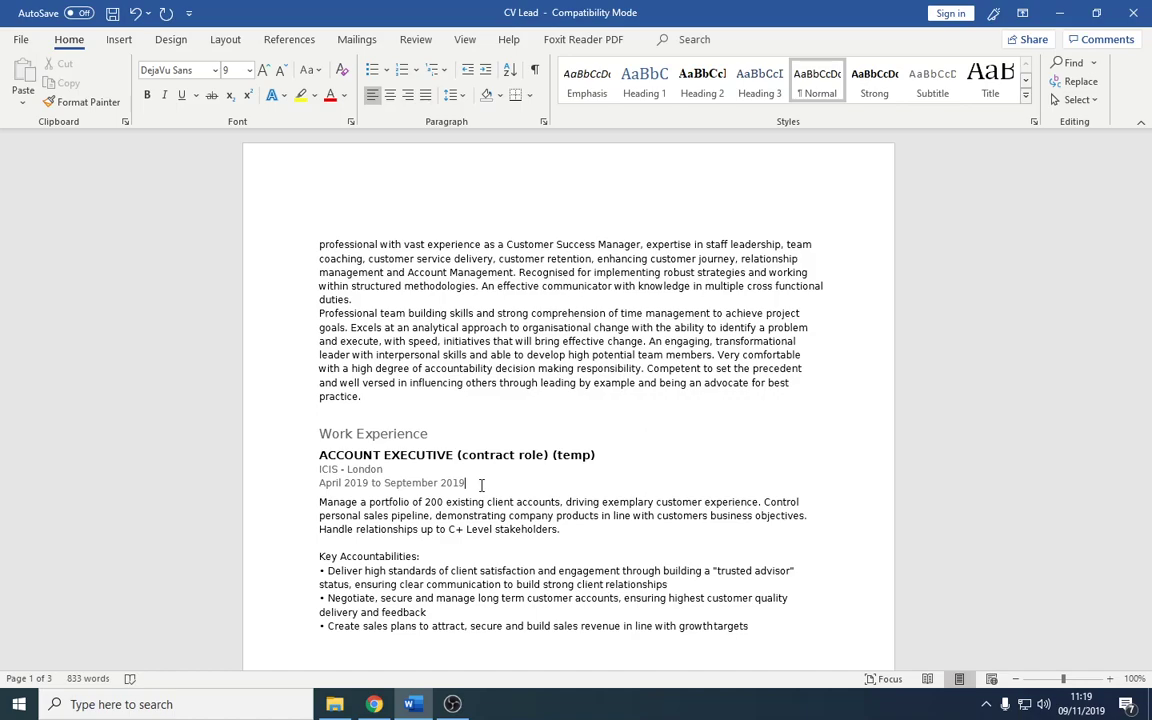
{"action": "left_click", "coordinate": [447, 503]}
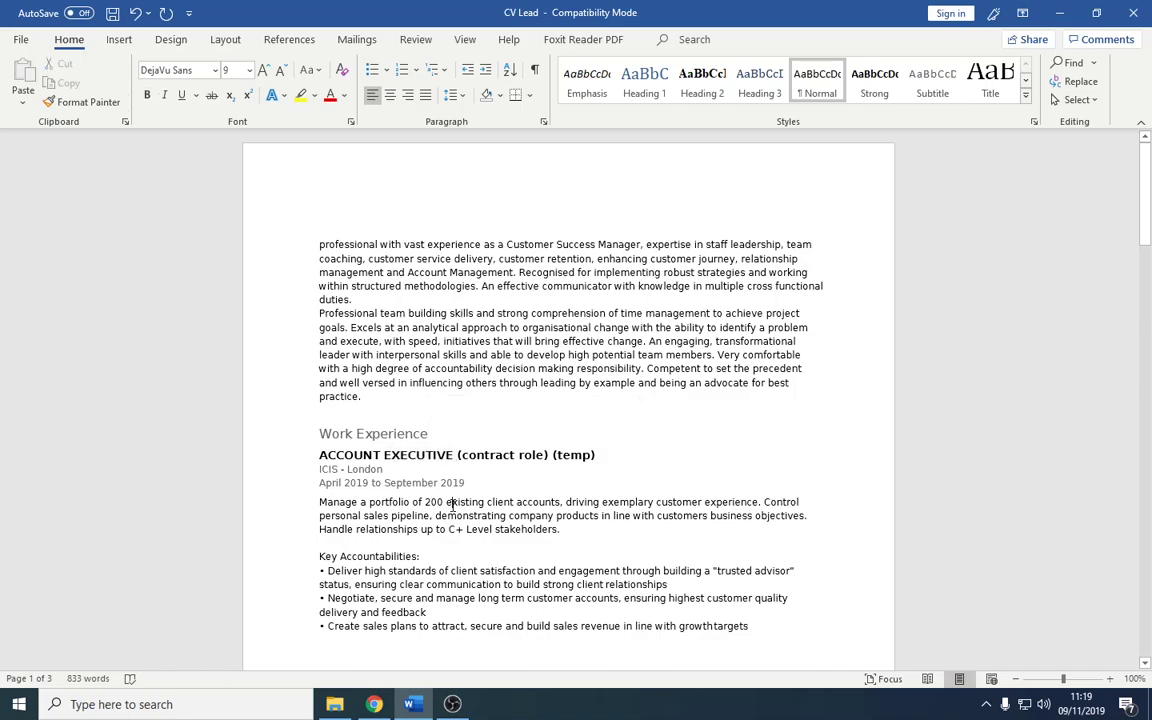
{"action": "scroll", "coordinate": [442, 514], "scroll_direction": "down", "scroll_amount": 2}
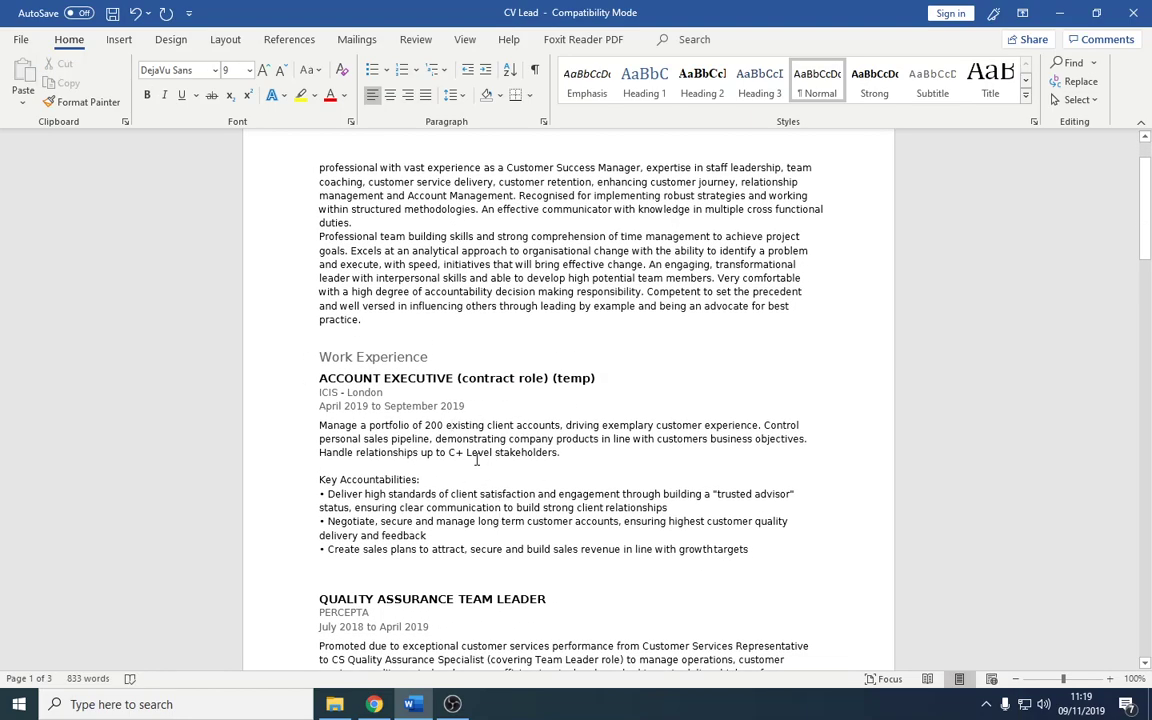
{"action": "scroll", "coordinate": [450, 410], "scroll_direction": "up", "scroll_amount": 2}
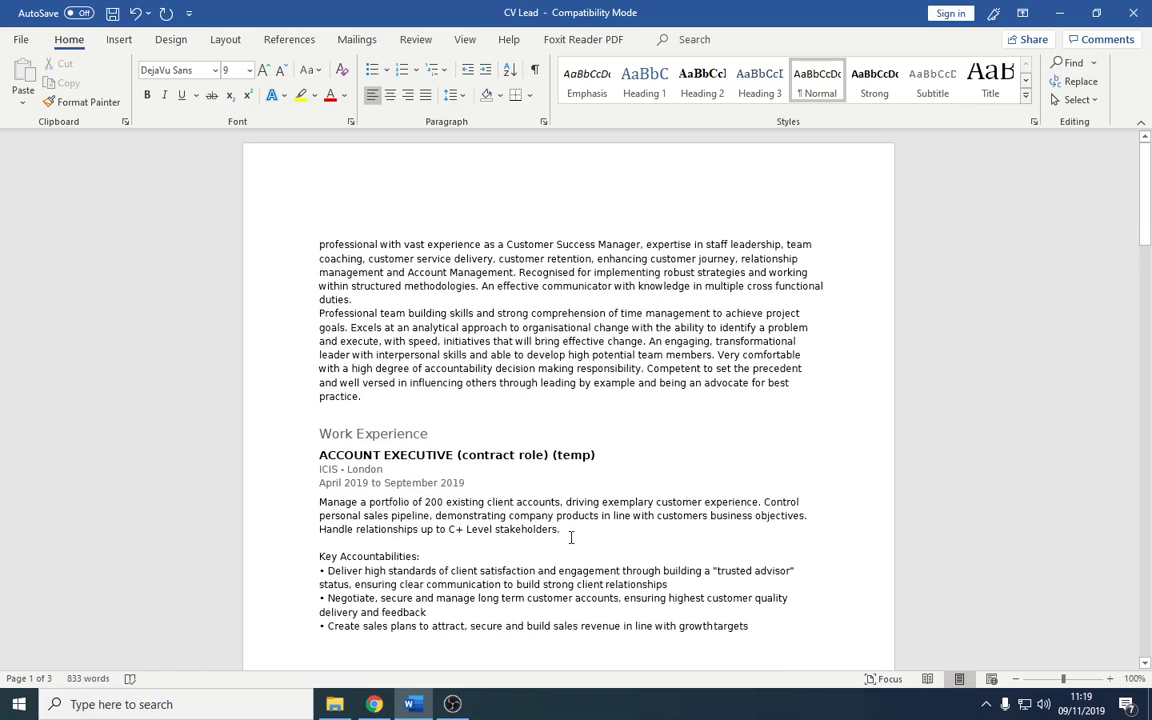
{"action": "left_click_drag", "start_coordinate": [428, 502], "coordinate": [505, 515]}
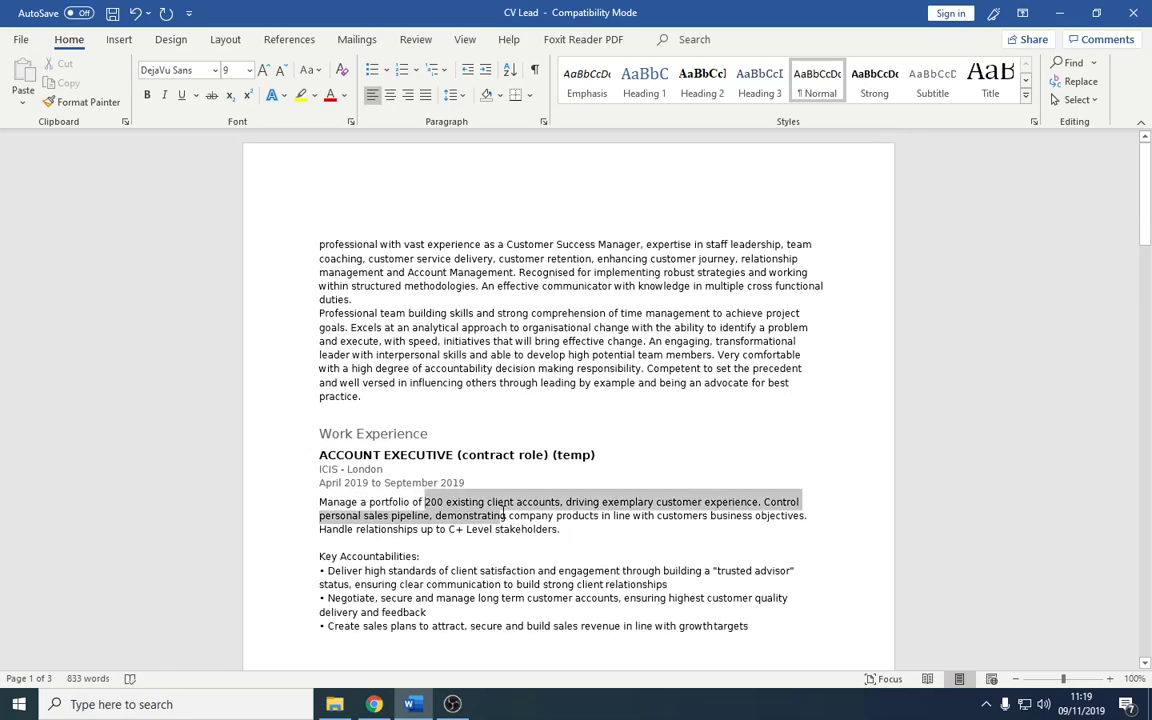
{"action": "left_click", "coordinate": [503, 514]}
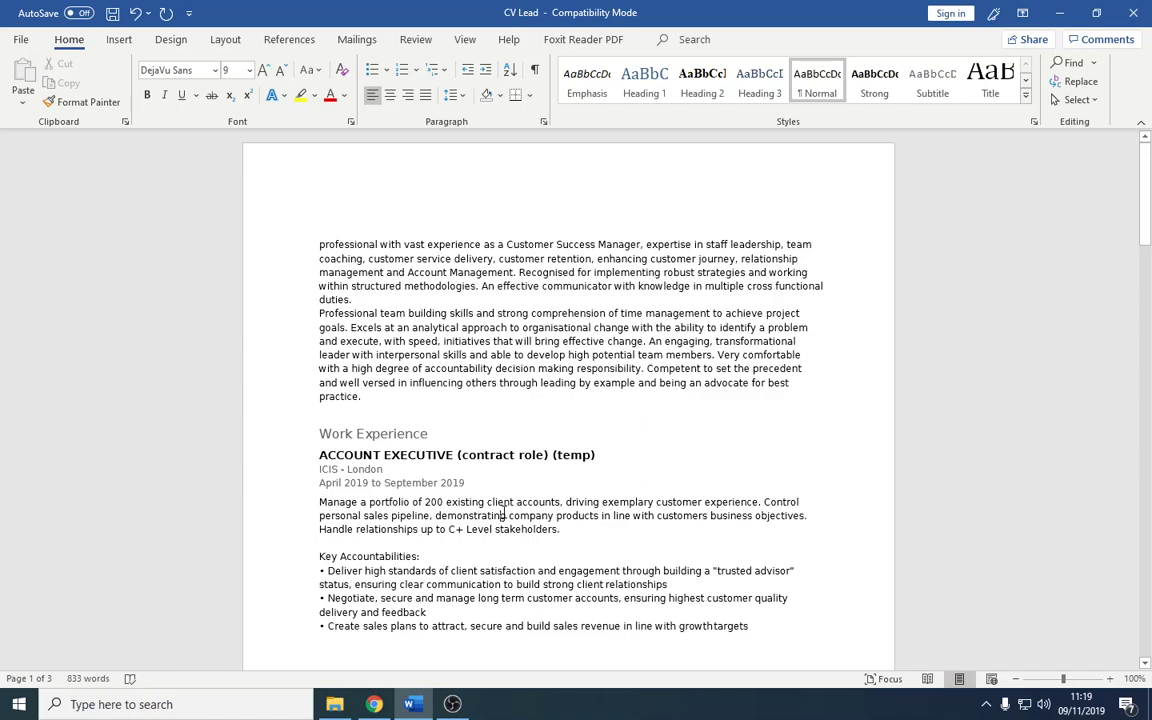